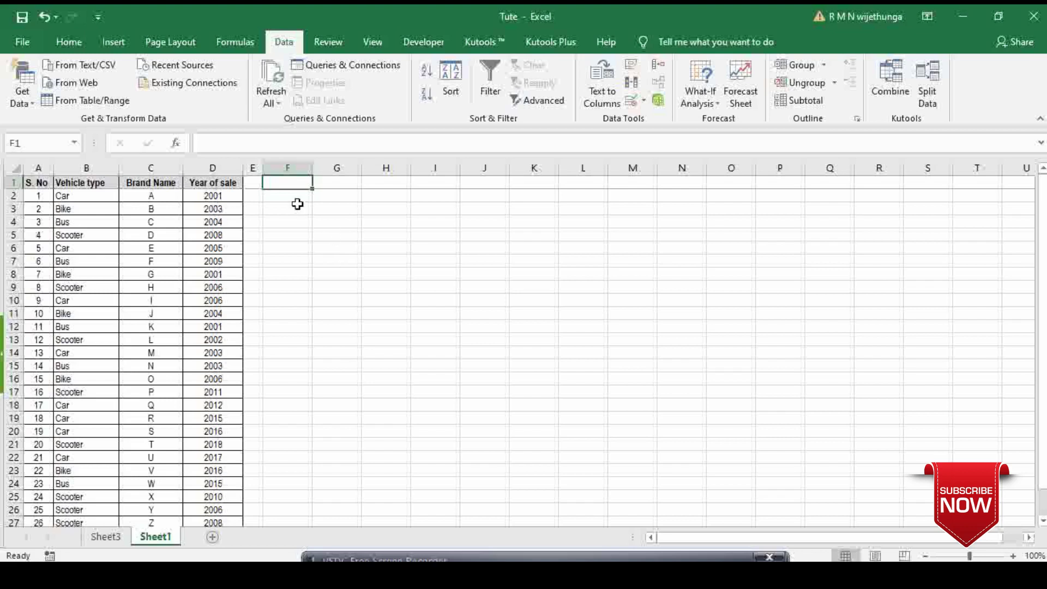
Enter the label "Search" in cell F1.
type("Sea")
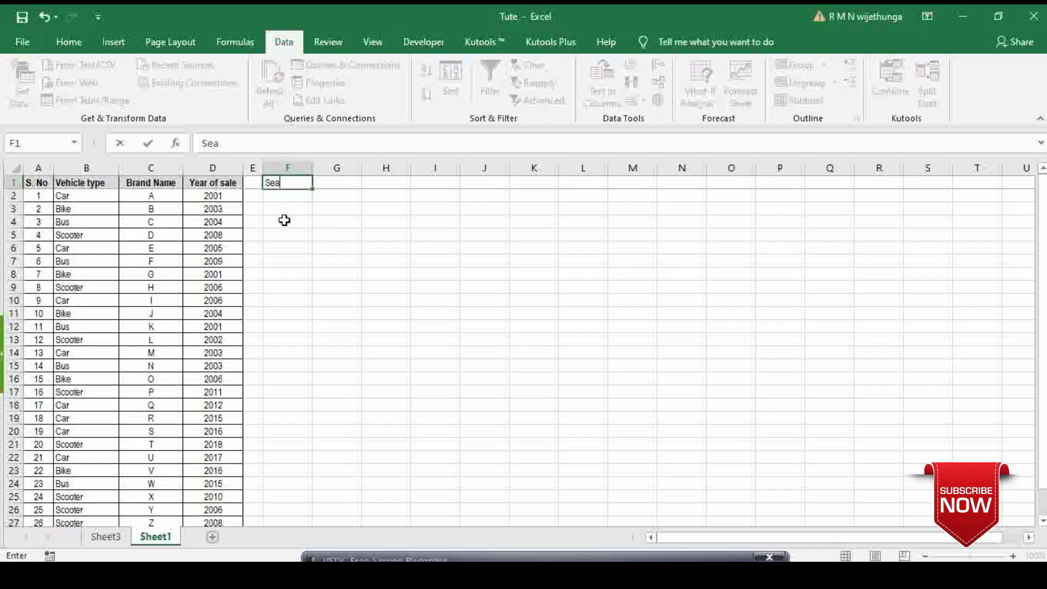
type("rch")
key("Tab")
key("Left")
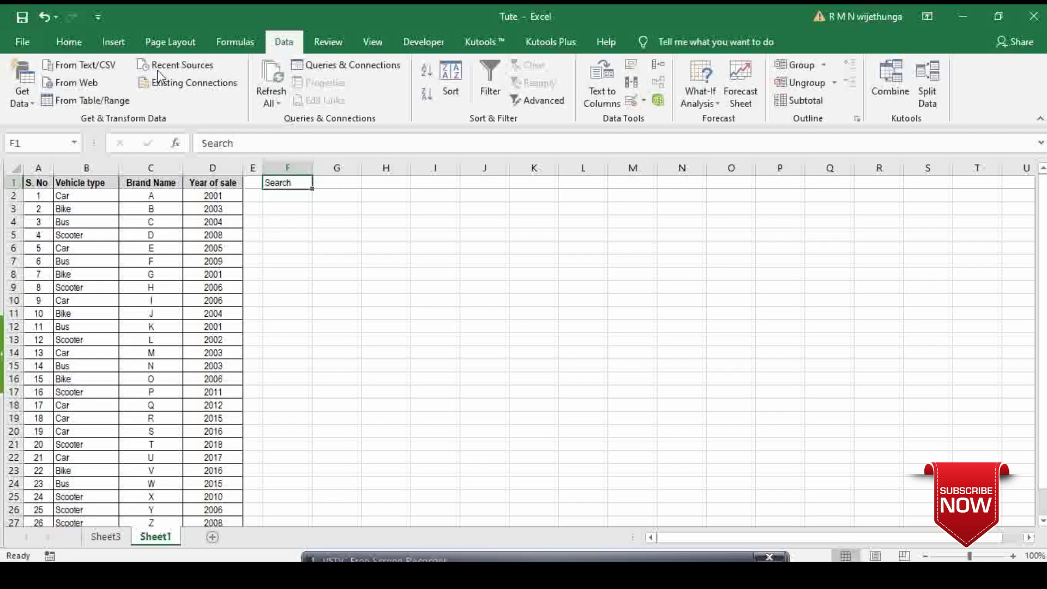
Format the Search label in F1 with a green fill and white, bold, 12-point text.
left_click(76, 39)
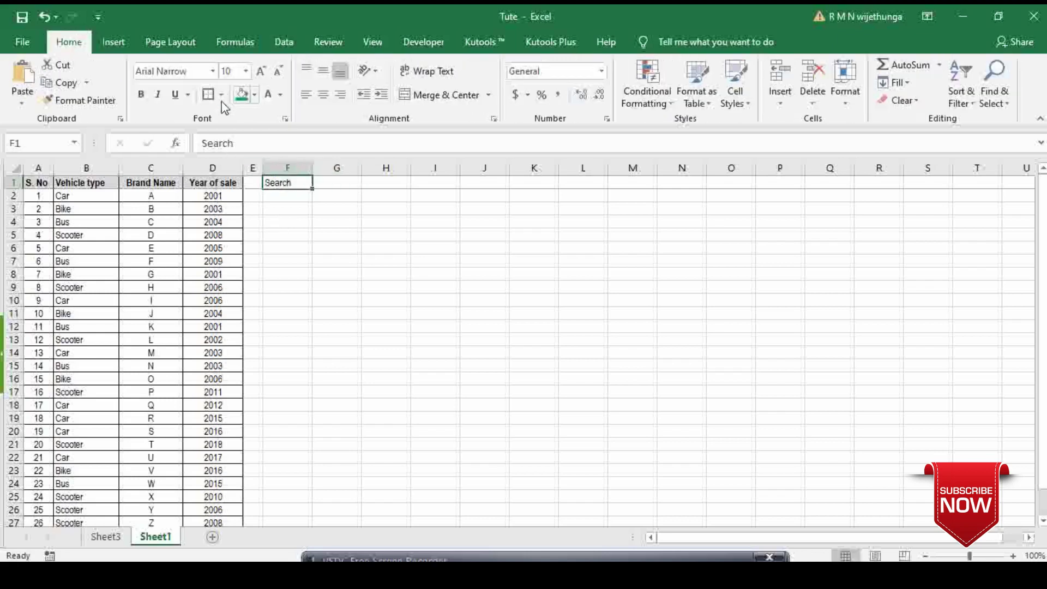
left_click(243, 96)
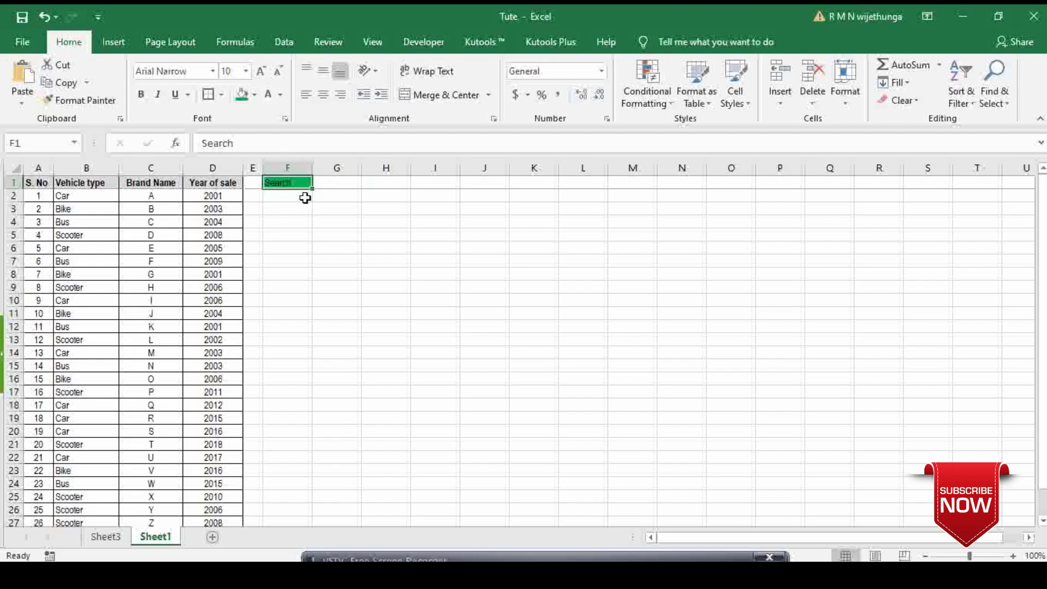
left_click(268, 97)
left_click(141, 95)
left_click(229, 71)
type("12")
key("Return")
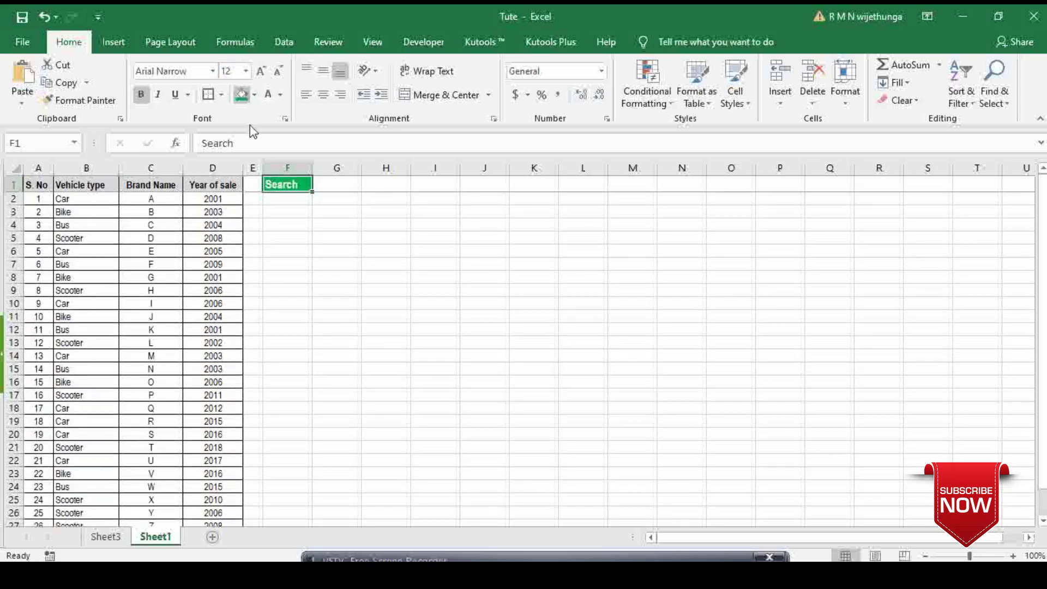
Widen column G to about twice its width so G1 can serve as the search input cell.
left_click(343, 213)
left_click(333, 199)
left_click(338, 185)
left_click_drag(360, 165, 412, 163)
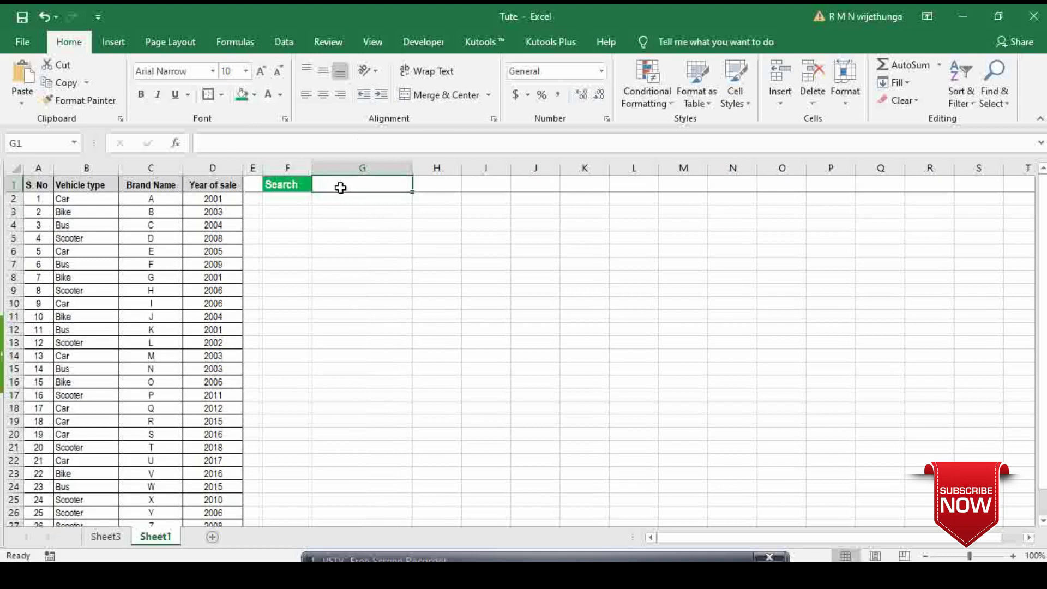
left_click(408, 249)
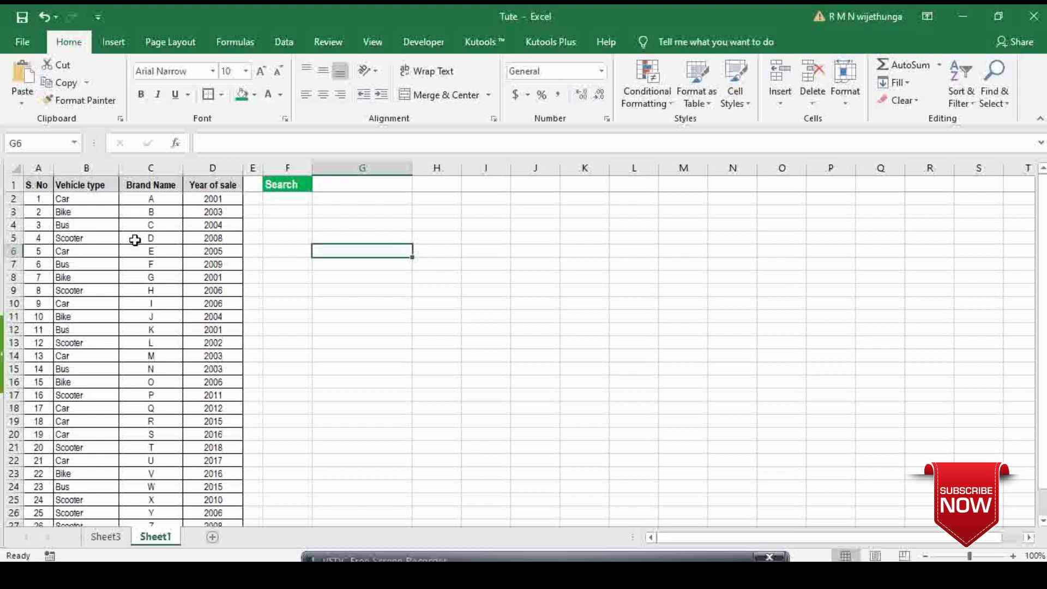
Start a formula-based conditional formatting rule for data rows A2:D27 using =SEARCH($G$1, $A2&$B2&$C2&$D2).
left_click(40, 196)
key("ctrl+shift+Right")
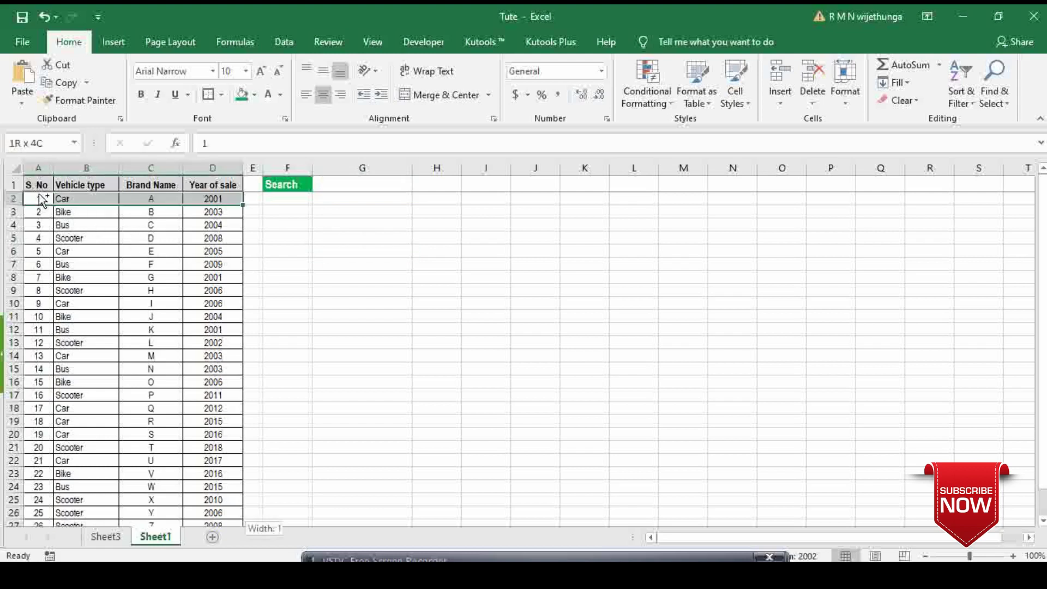
key("ctrl+shift+Down")
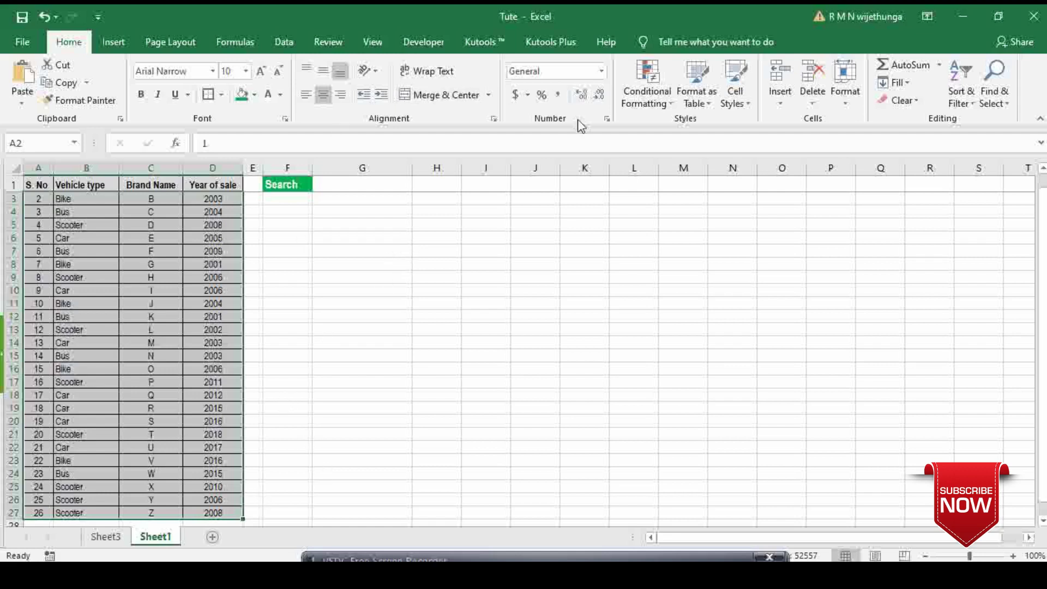
left_click(654, 95)
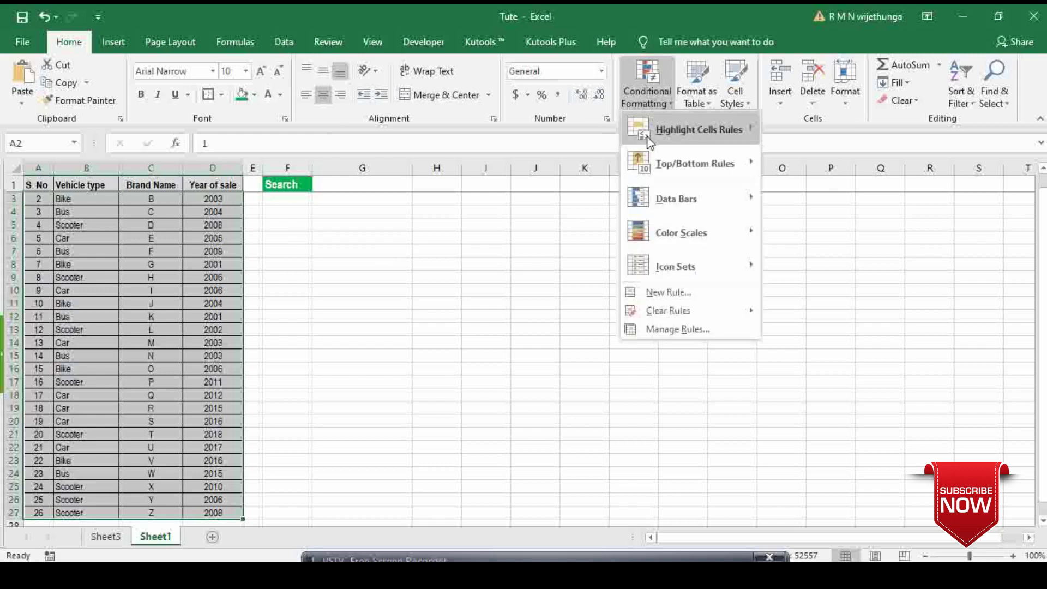
mouse_move(674, 205)
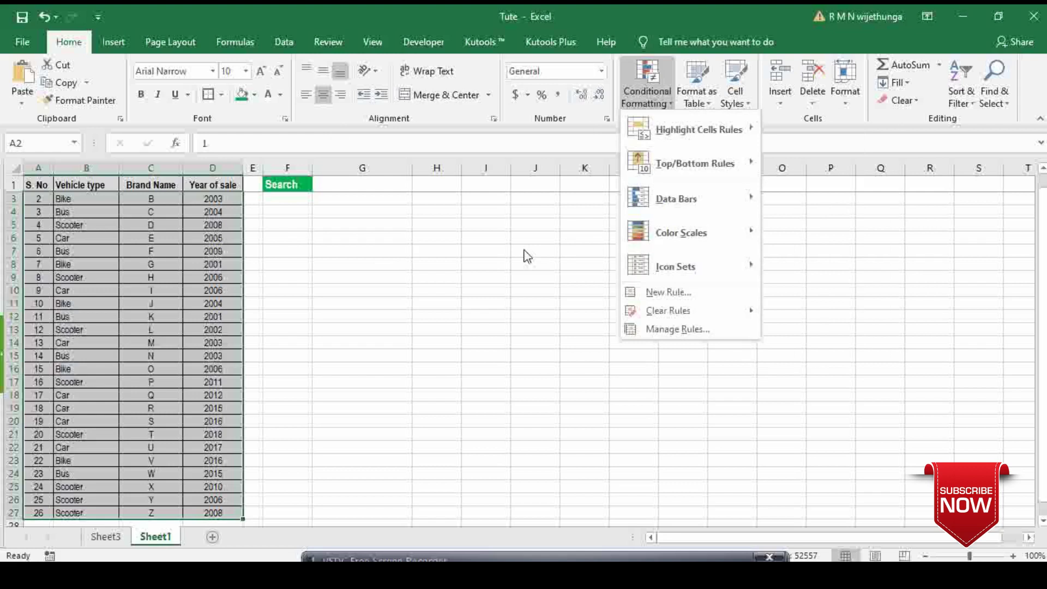
left_click(557, 273)
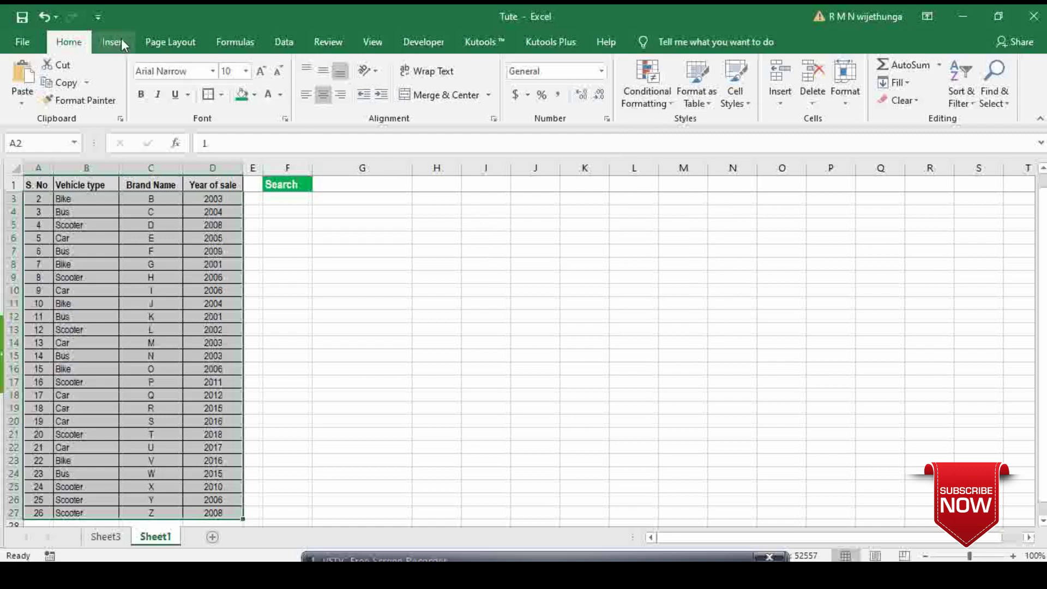
left_click(647, 90)
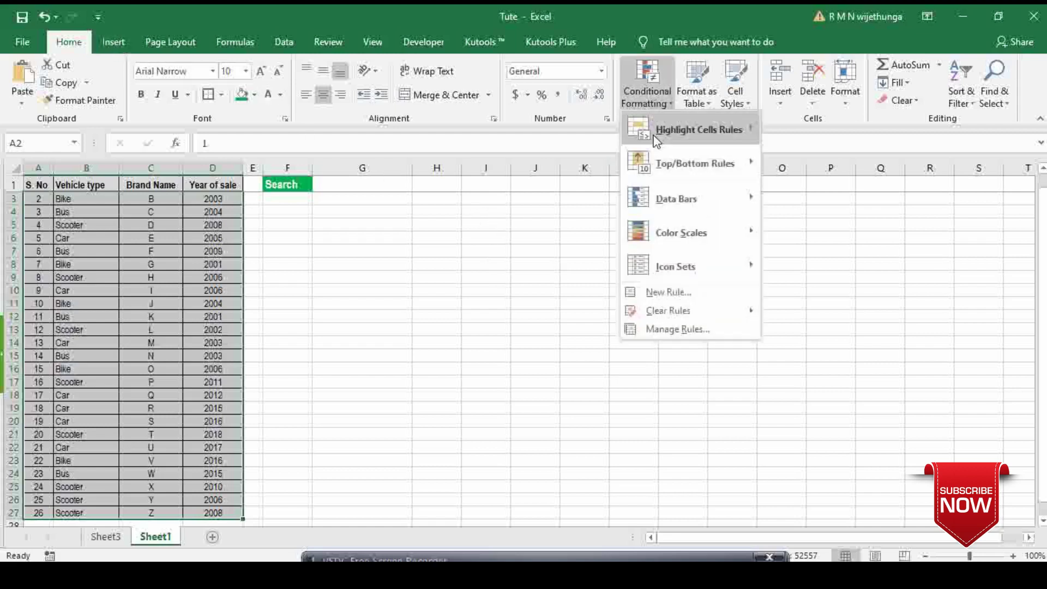
left_click(663, 292)
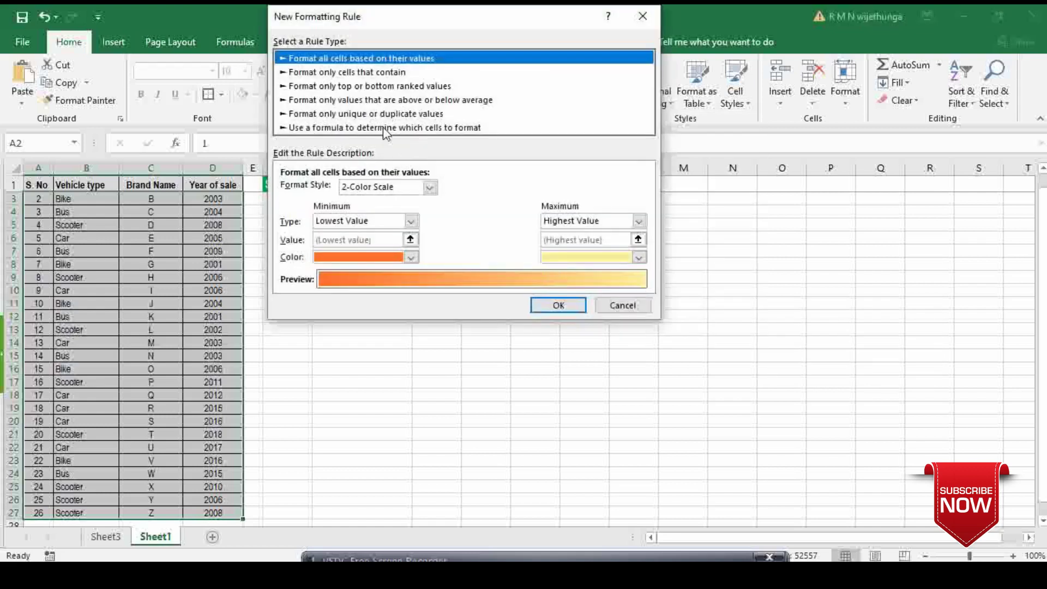
left_click(383, 128)
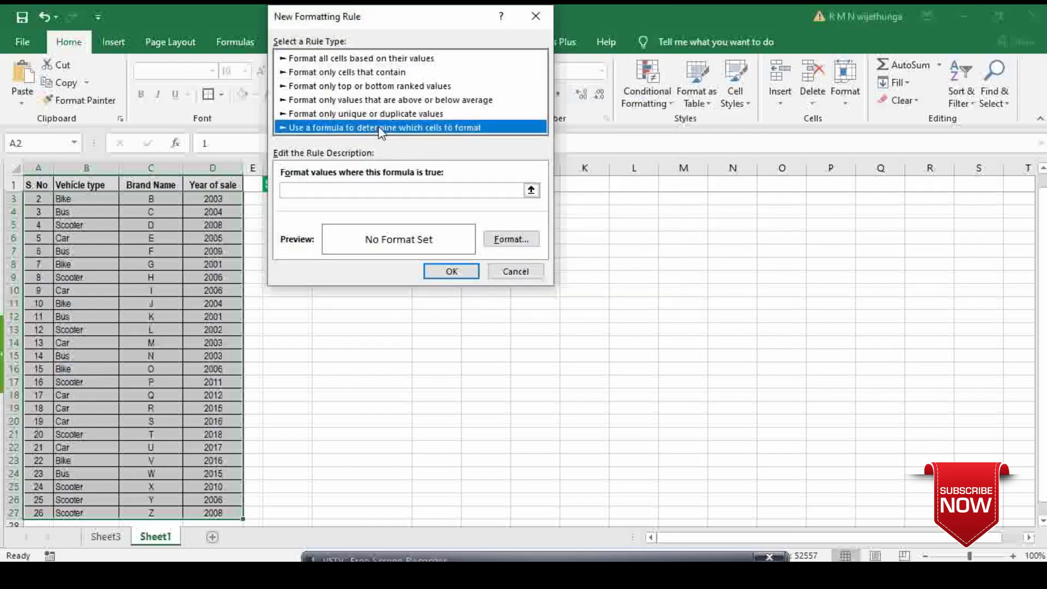
left_click(376, 190)
type("=SEARCH($G$1, $A2&$B2&$C2&$D2)")
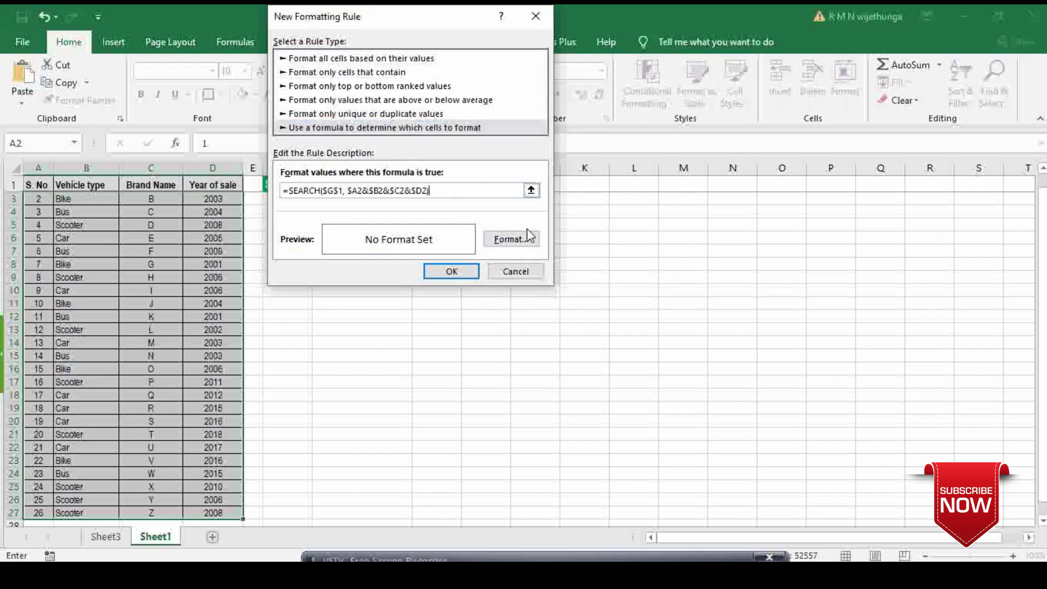
Give the new formatting rule a yellow fill and apply it to the data rows.
left_click(511, 241)
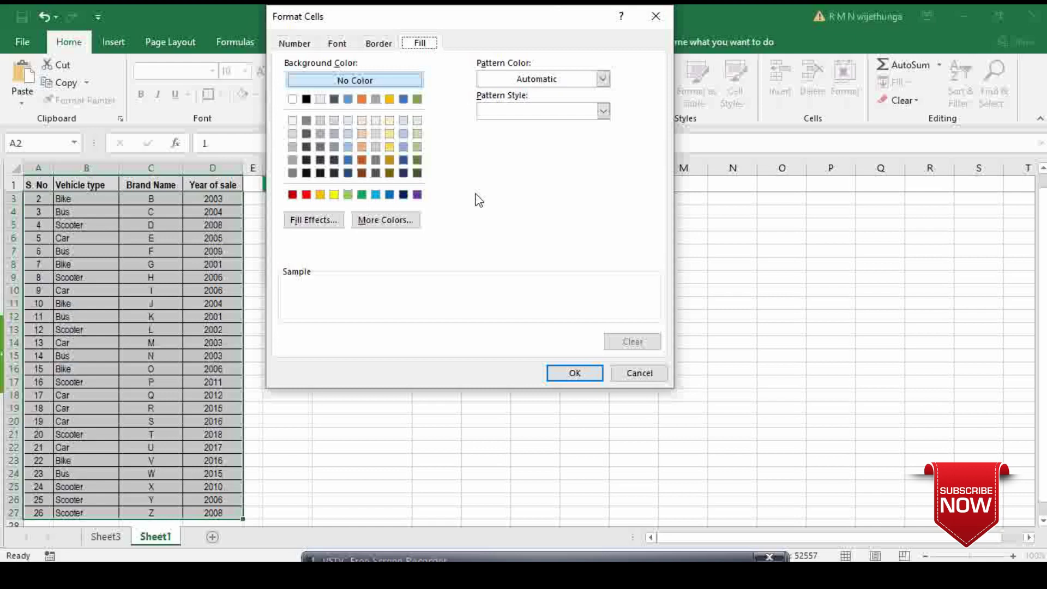
left_click(334, 195)
left_click(574, 374)
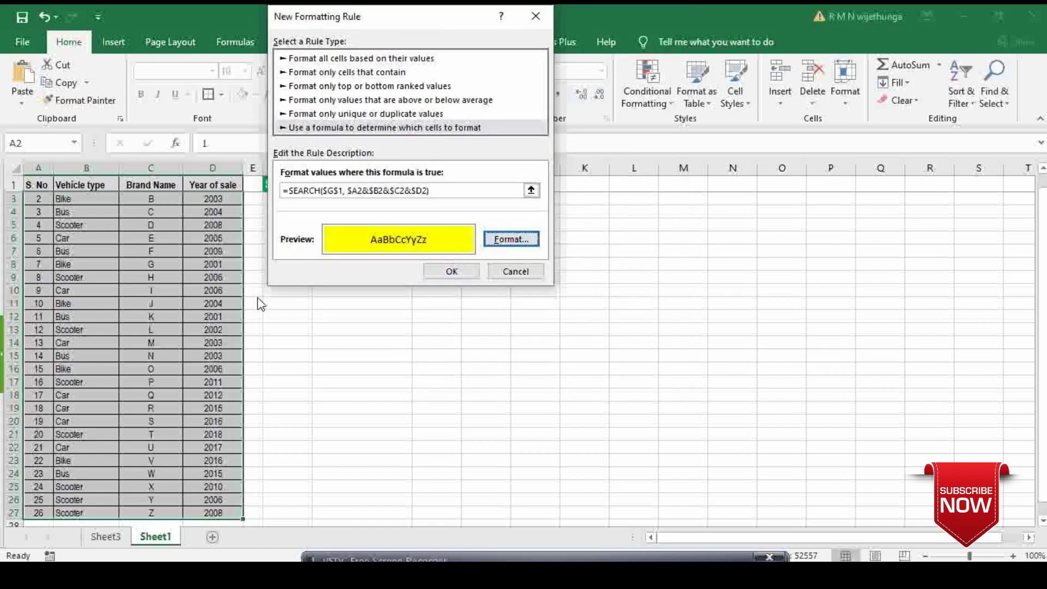
left_click(451, 272)
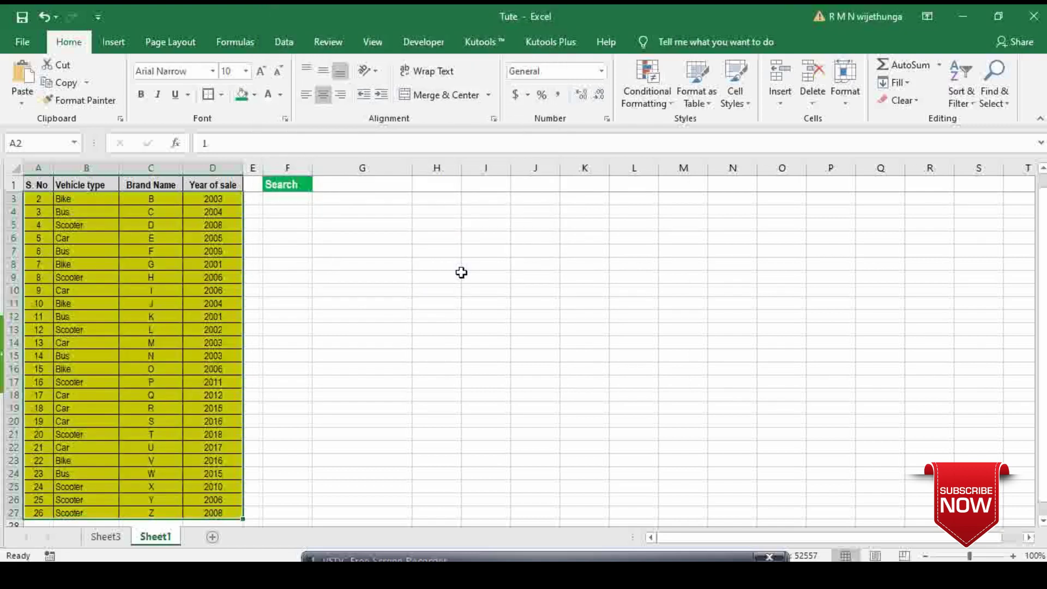
Enter "Scooter" as the search term in cell G1.
left_click(363, 184)
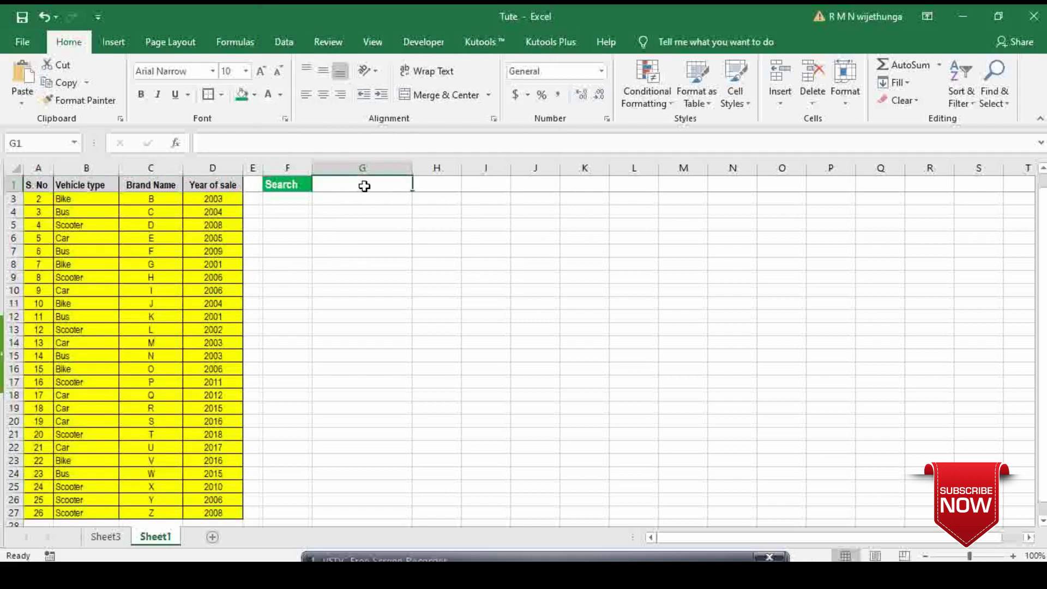
type("Scoo")
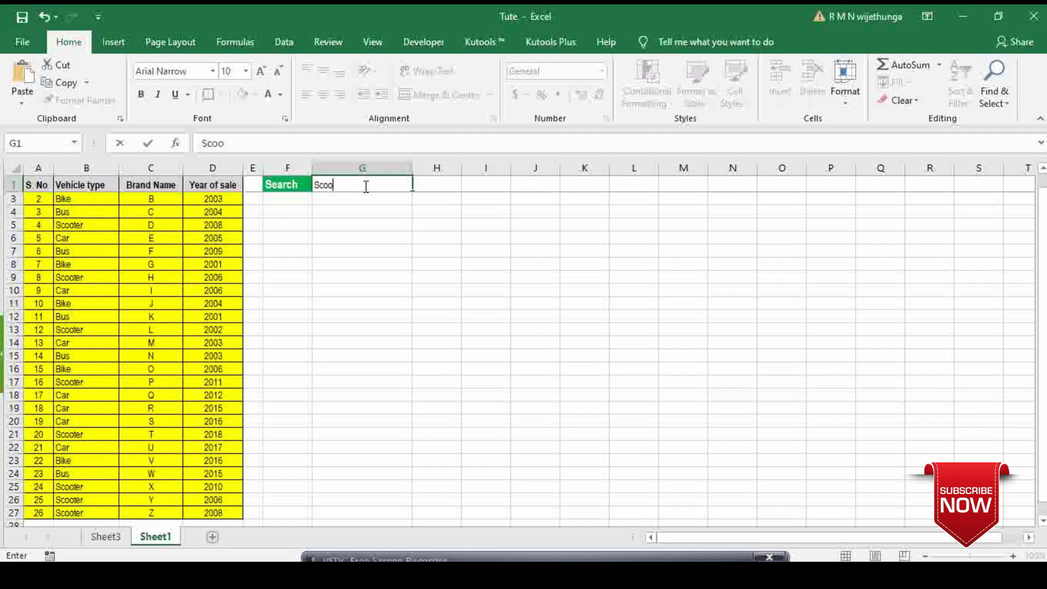
type("ter")
key("Return")
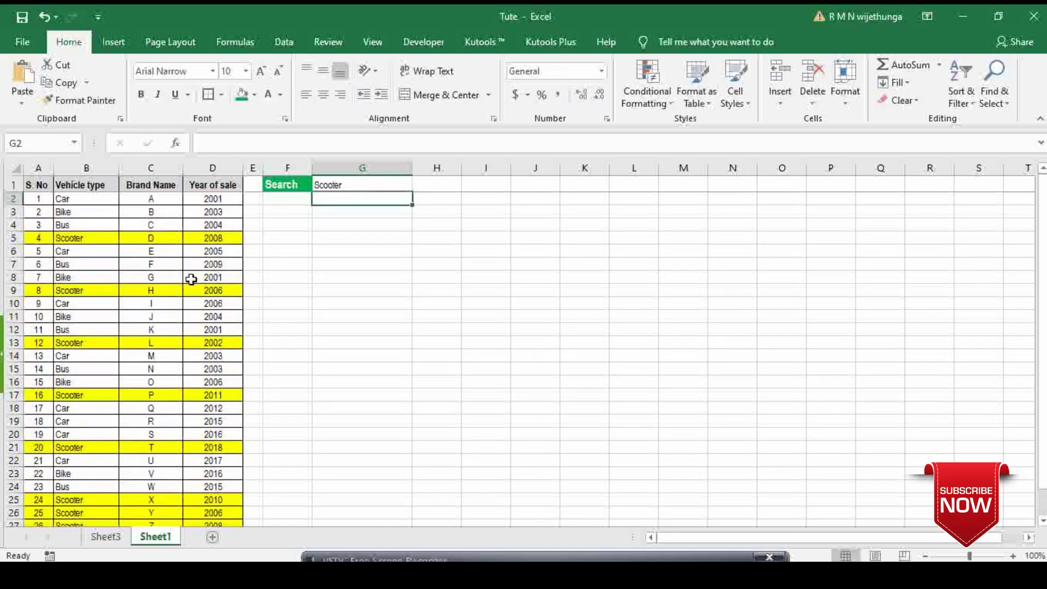
Add filter controls to the headers of the vehicle table A1:D27.
left_click_drag(38, 189, 207, 222)
key("ctrl+shift+Down")
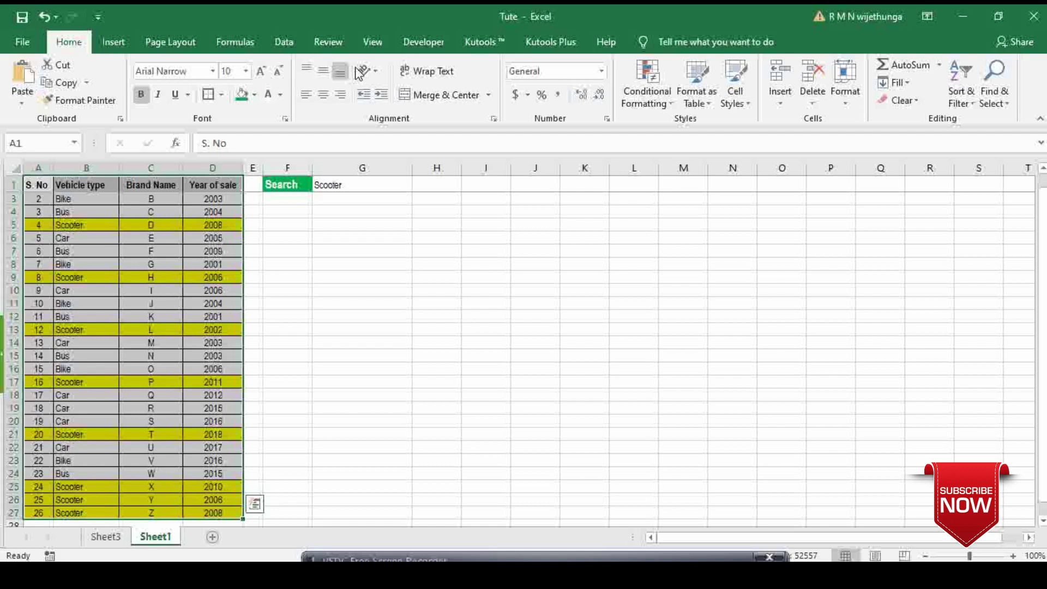
left_click(283, 42)
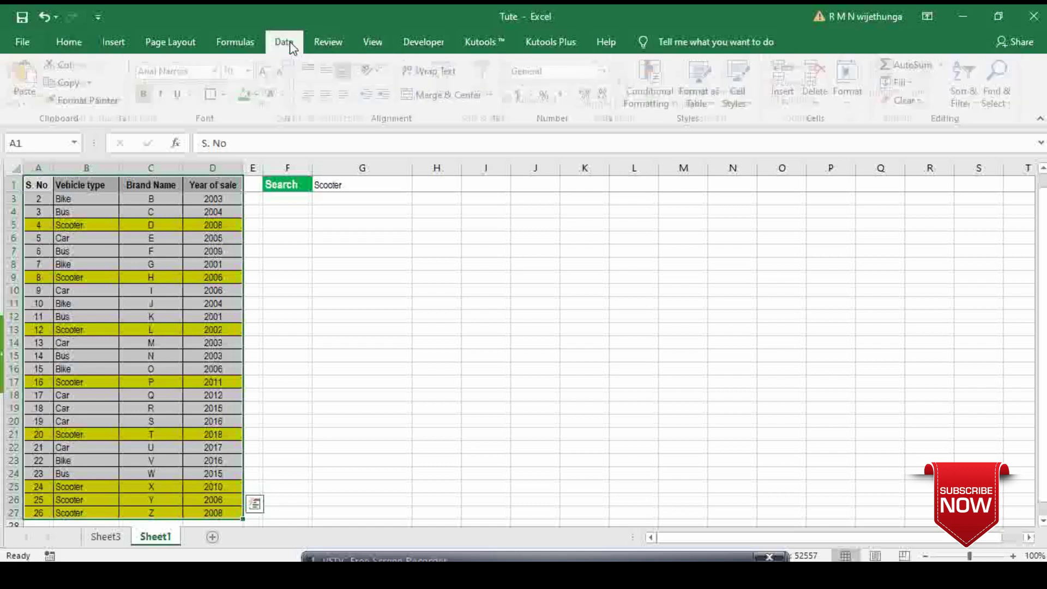
left_click(492, 73)
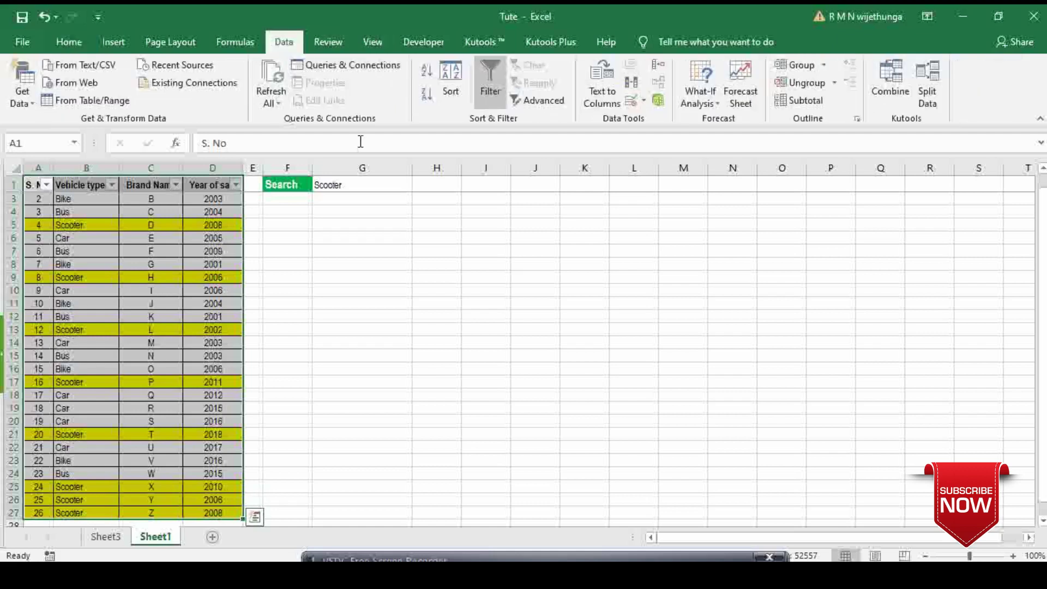
Filter the Year of sale column to show only 2008.
left_click(237, 185)
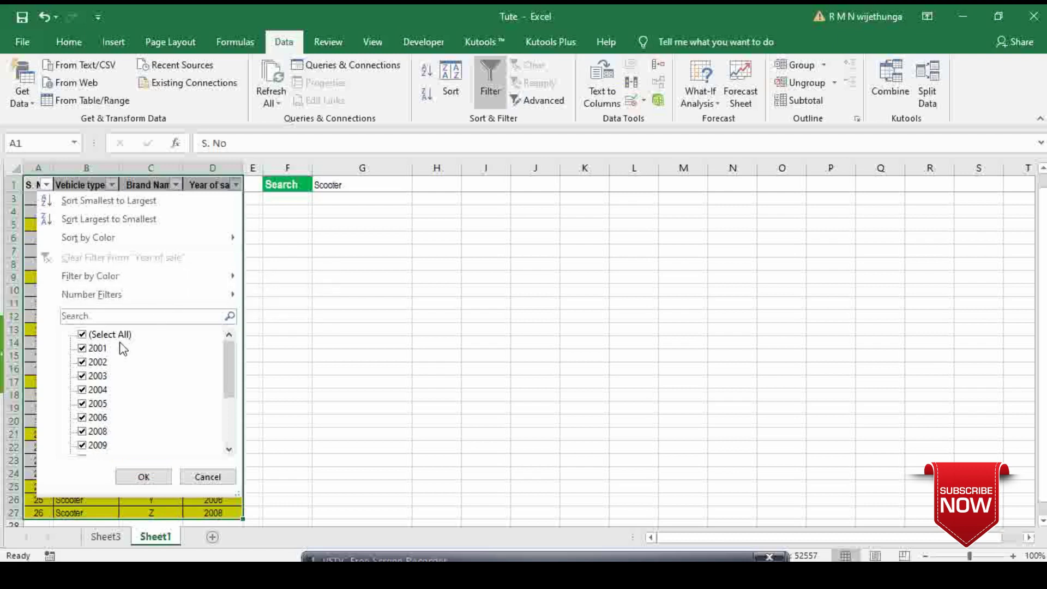
left_click(107, 335)
left_click(89, 432)
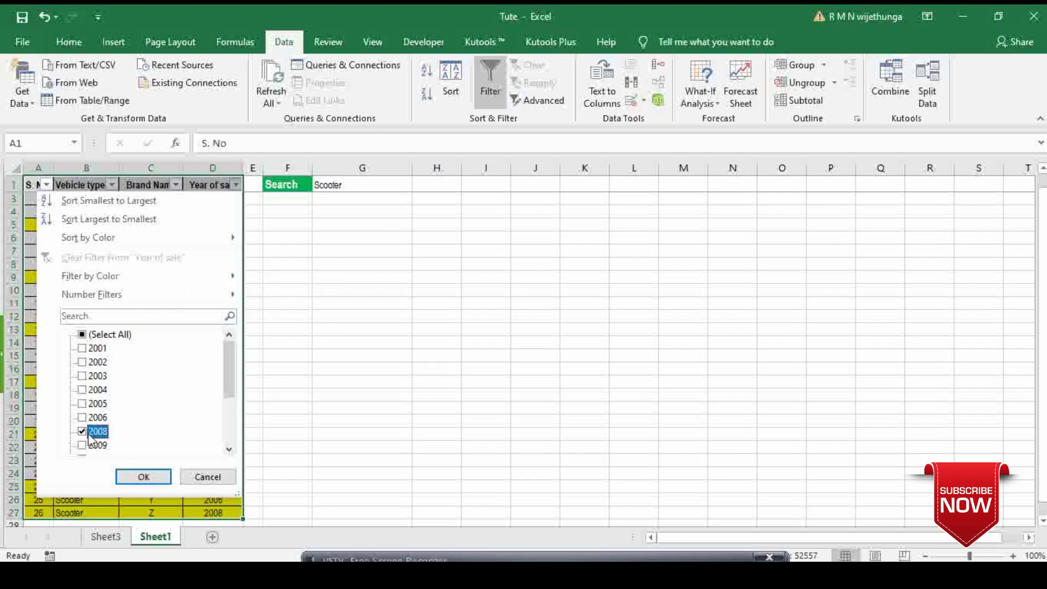
left_click(126, 478)
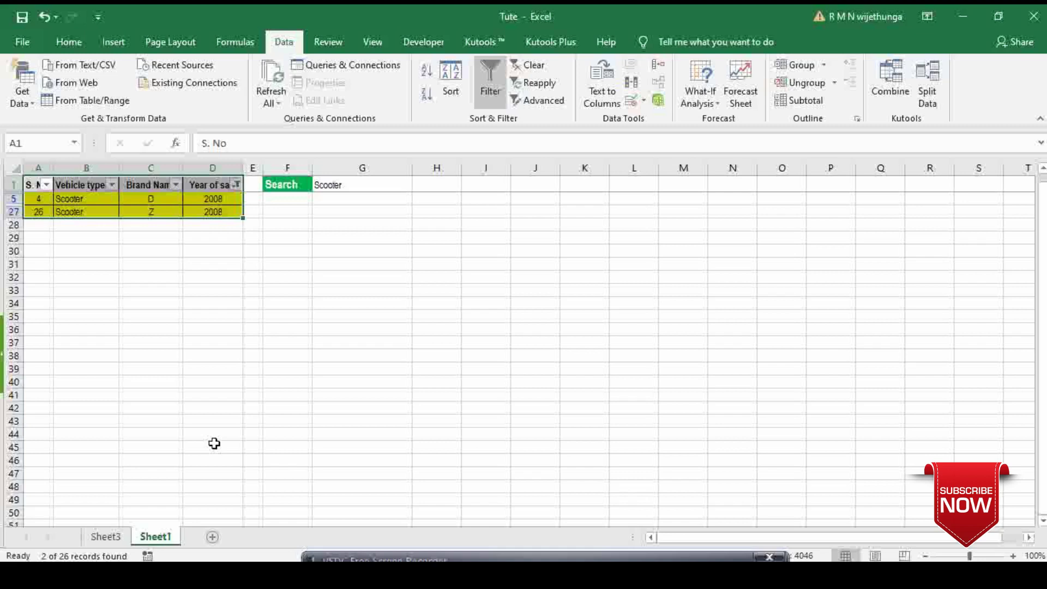
key("alt+Tab")
key("alt+Tab")
key("alt+Tab")
key("alt+Tab")
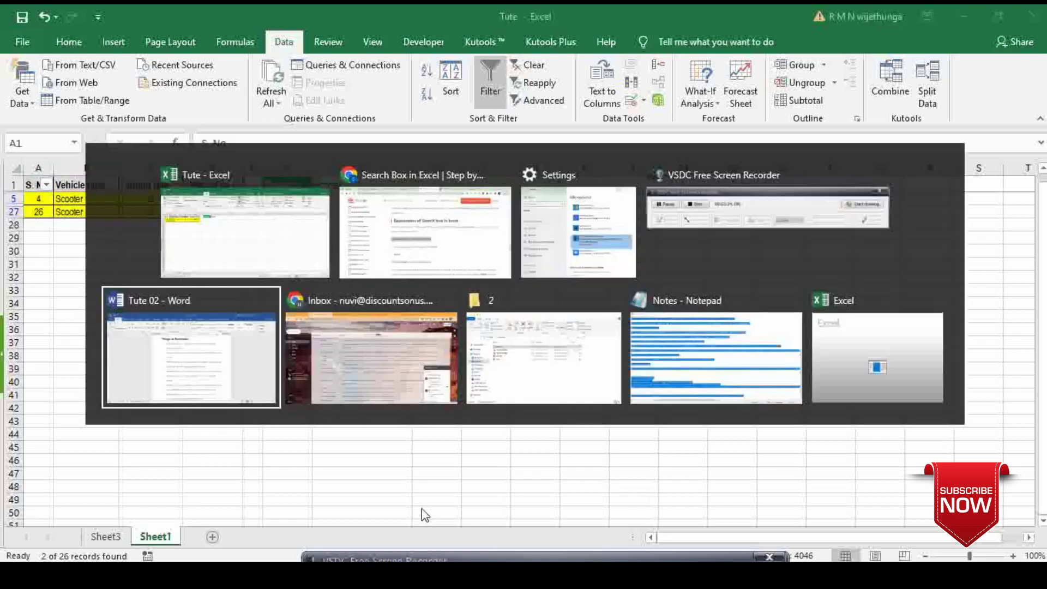